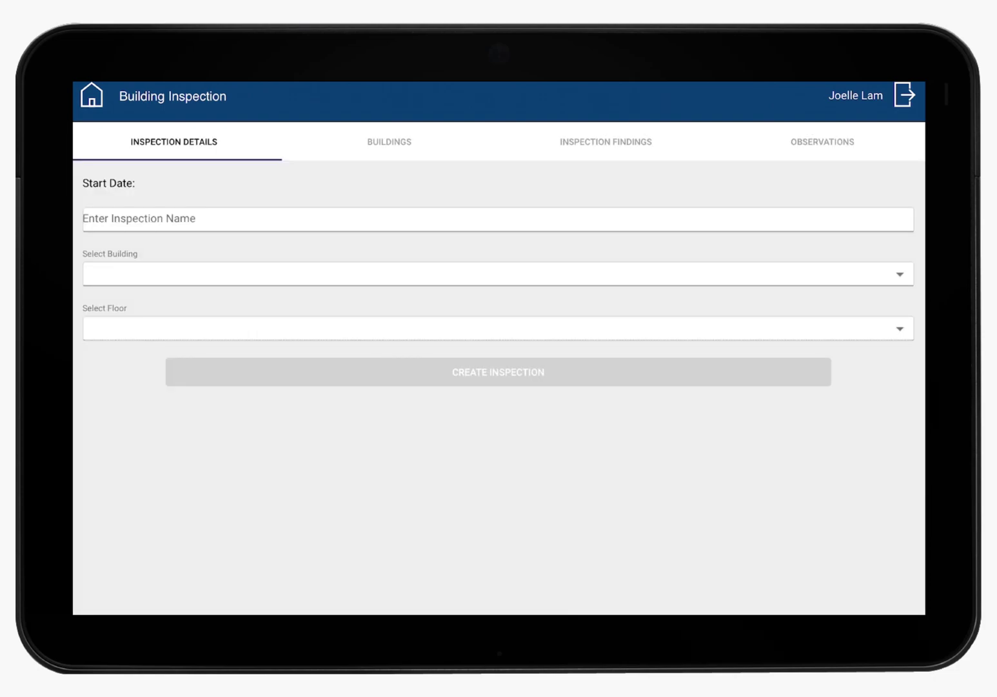
Name the inspection 'Inspection D' for Charlotte Watson Center, floor Multifloor
type("Insp")
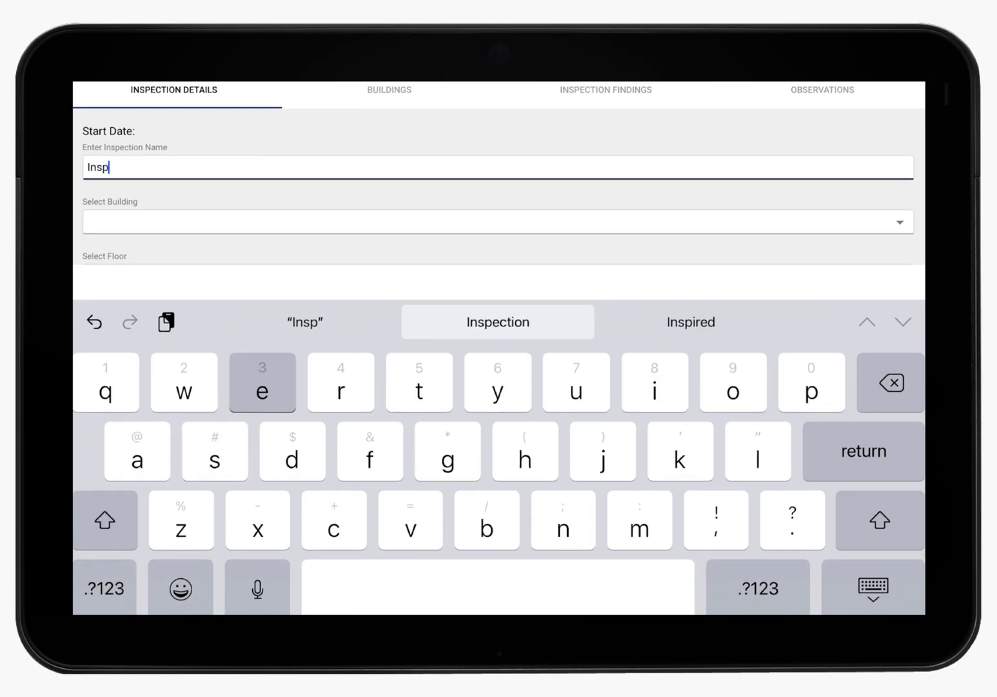
type("ection ")
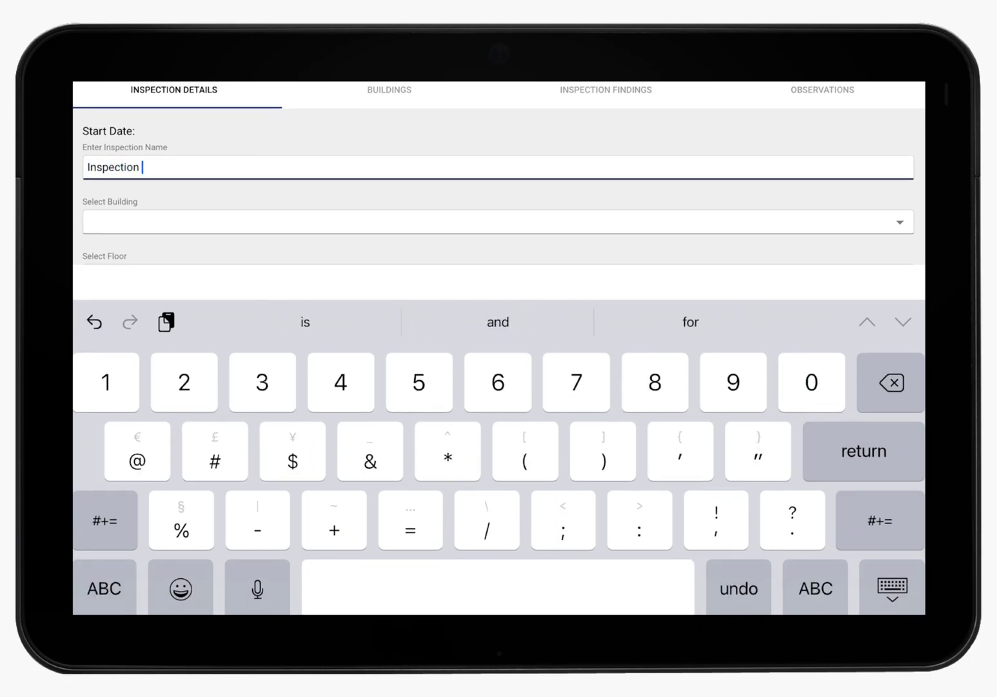
type("D")
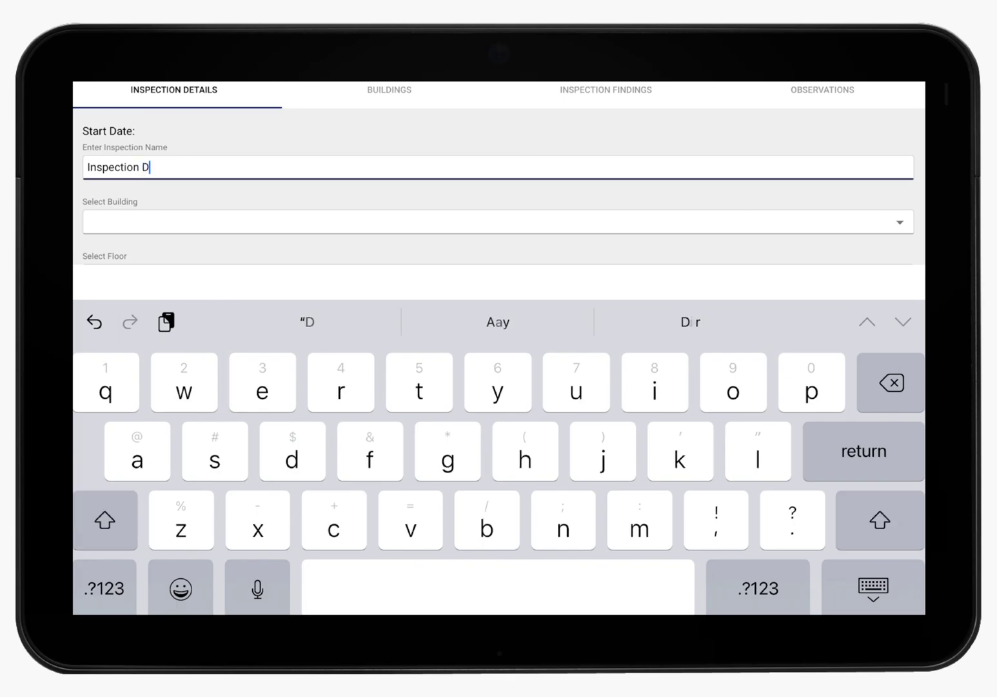
left_click(452, 222)
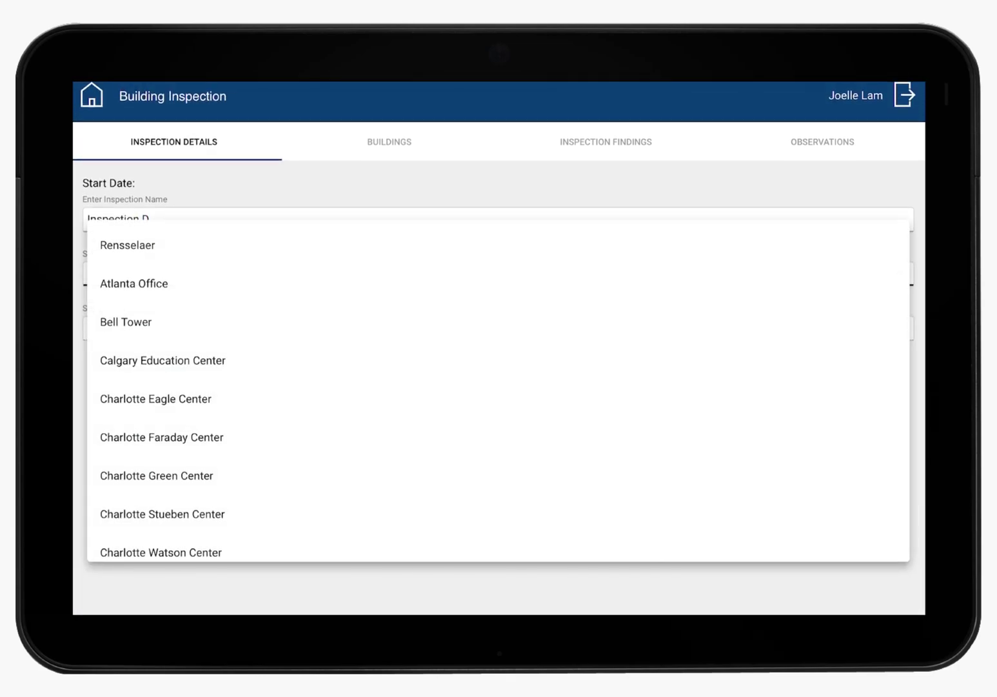
left_click(272, 549)
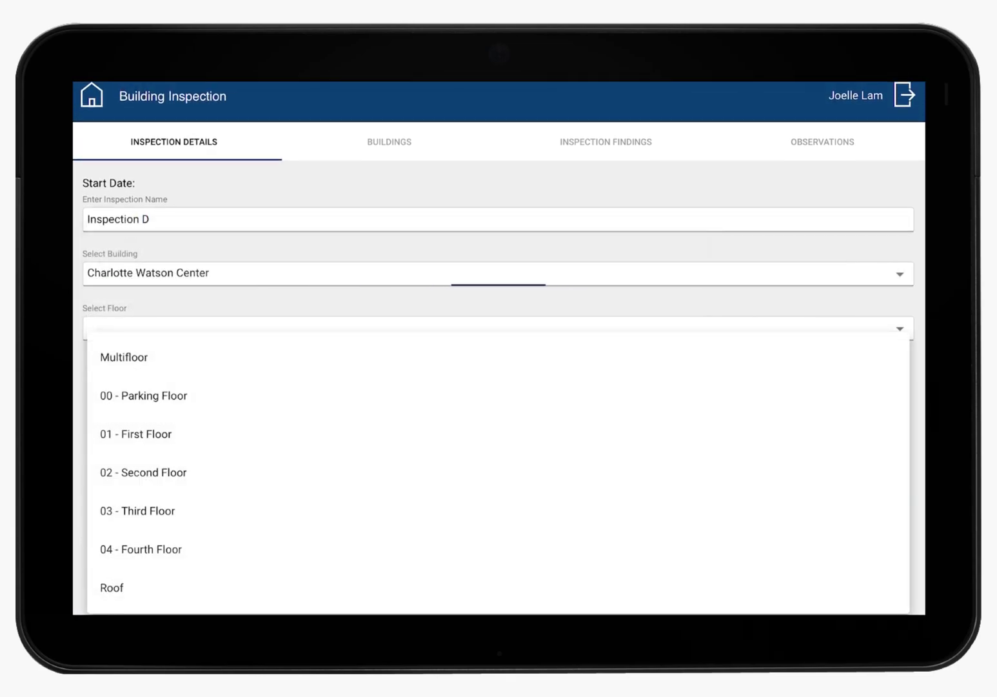
left_click(123, 357)
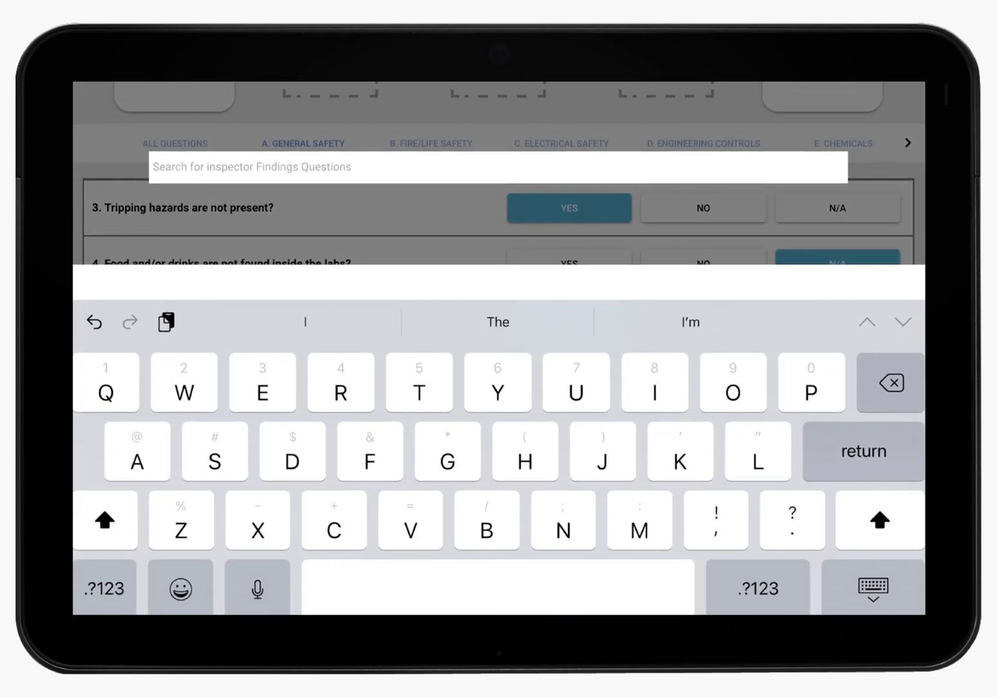
Search findings for 'Light' and answer No to 'Are ceiling lights fully operational?'
type("Light")
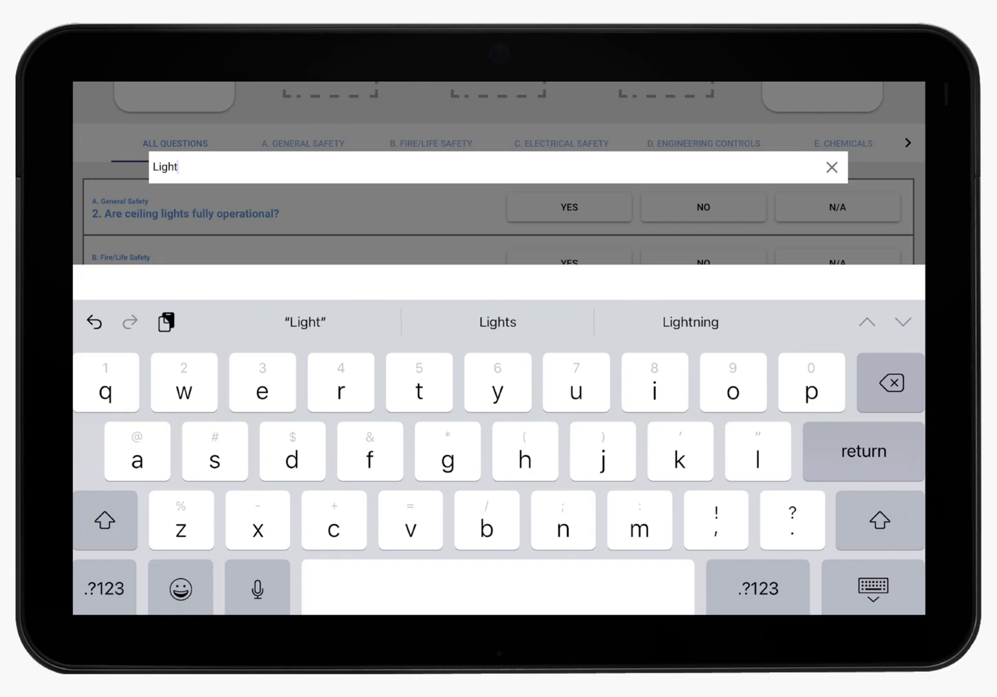
key("Return")
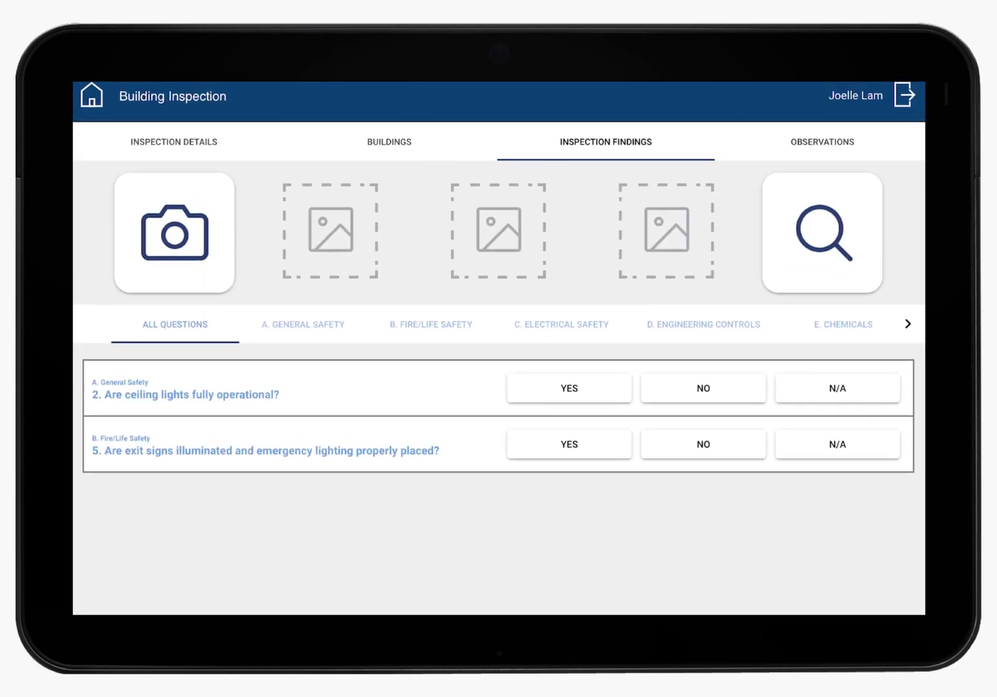
left_click(703, 388)
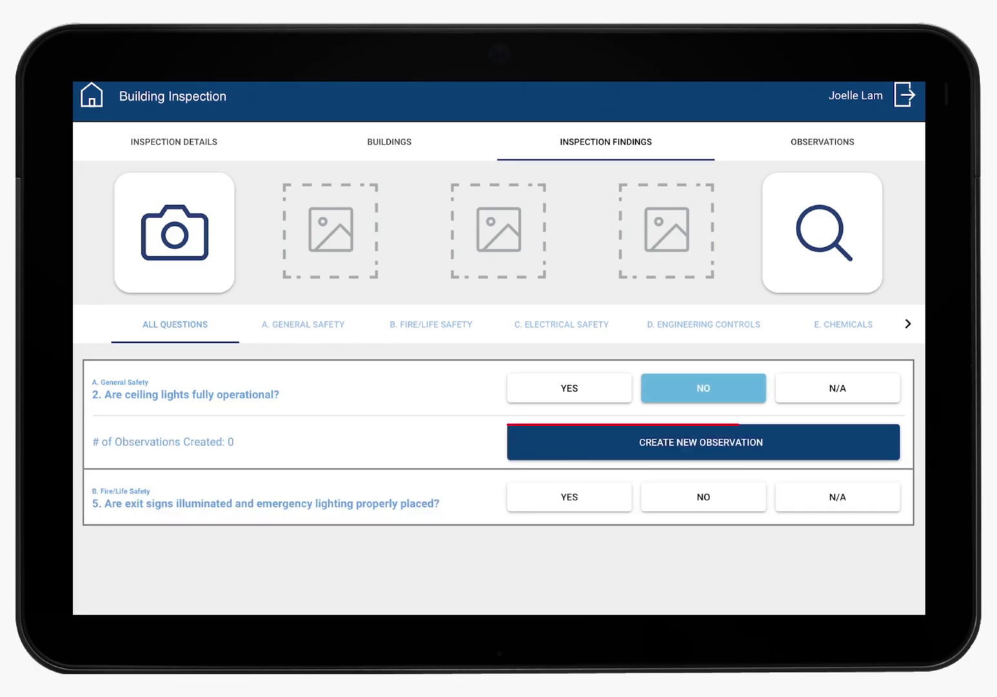
Start a ceiling-lights observation and attach a newly captured camera photo
left_click(704, 442)
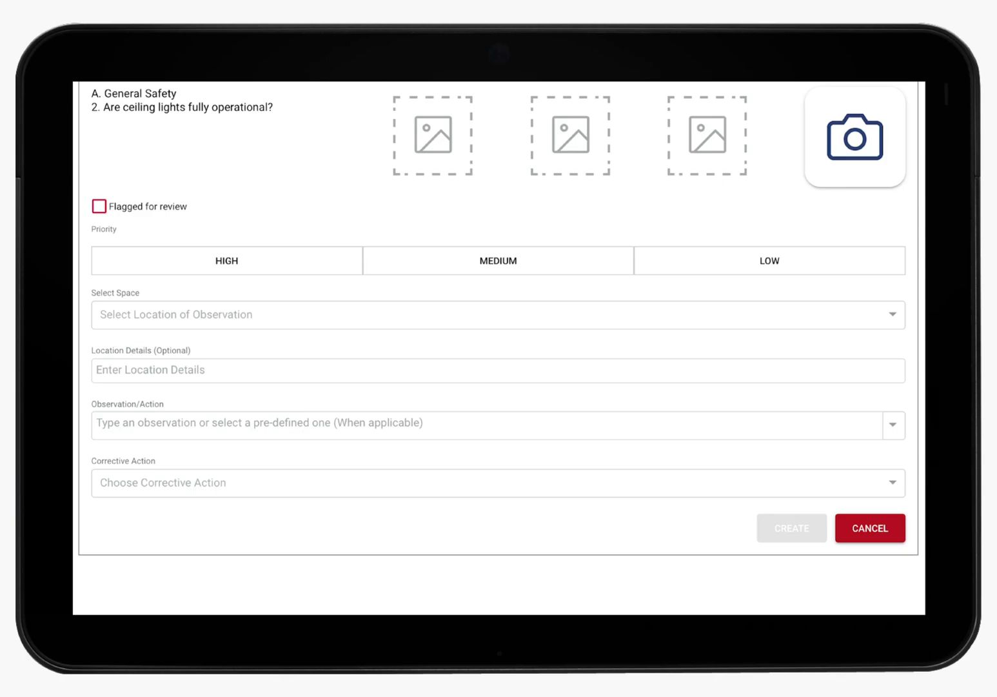
left_click(855, 136)
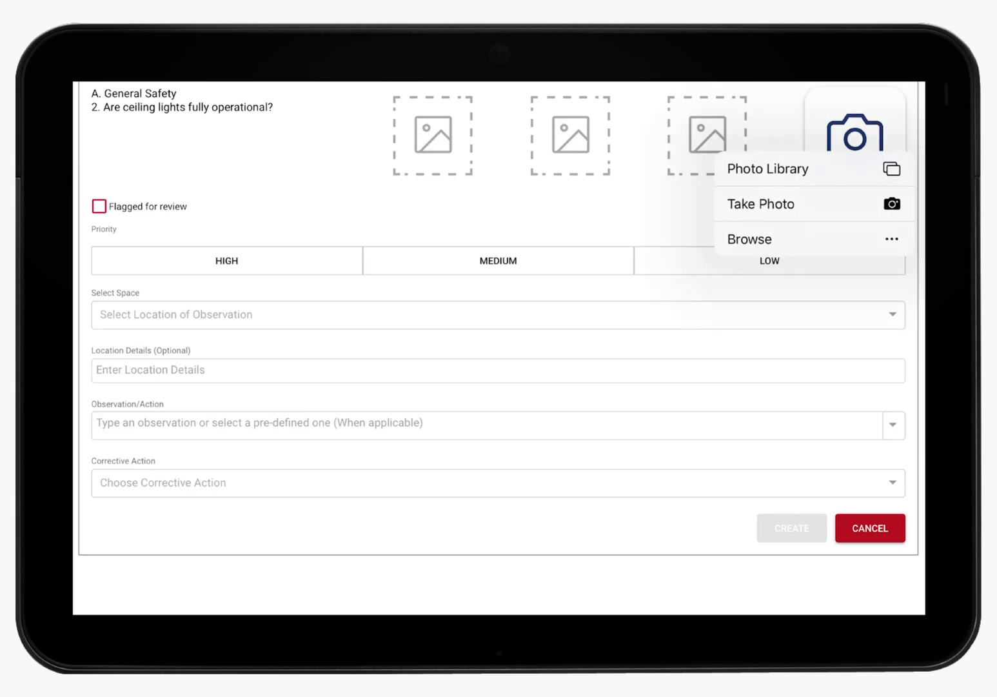
left_click(762, 204)
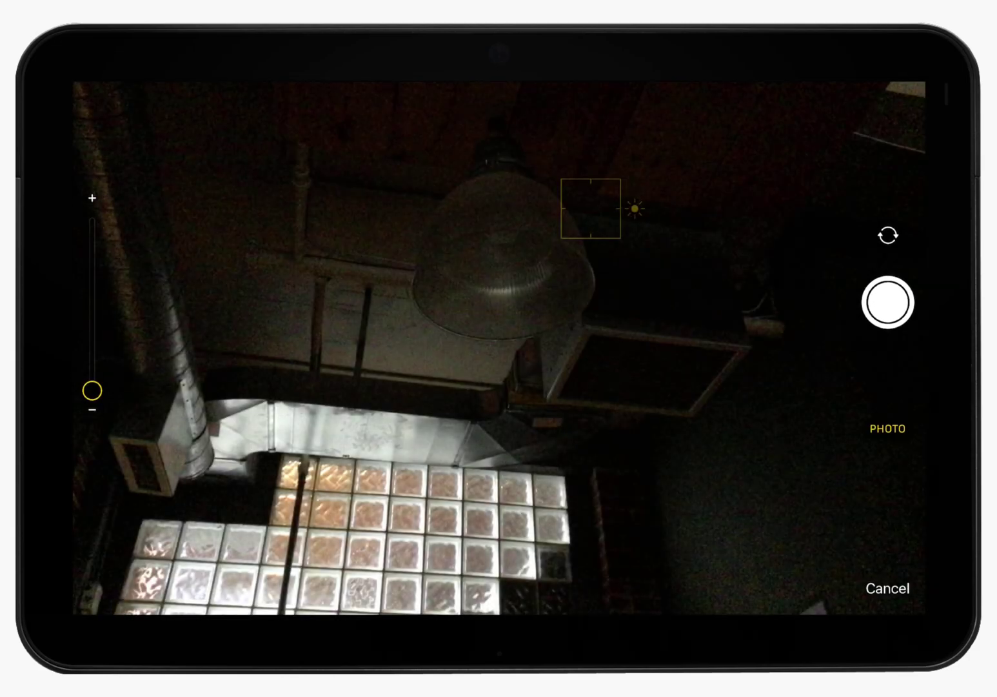
left_click(888, 302)
left_click(886, 597)
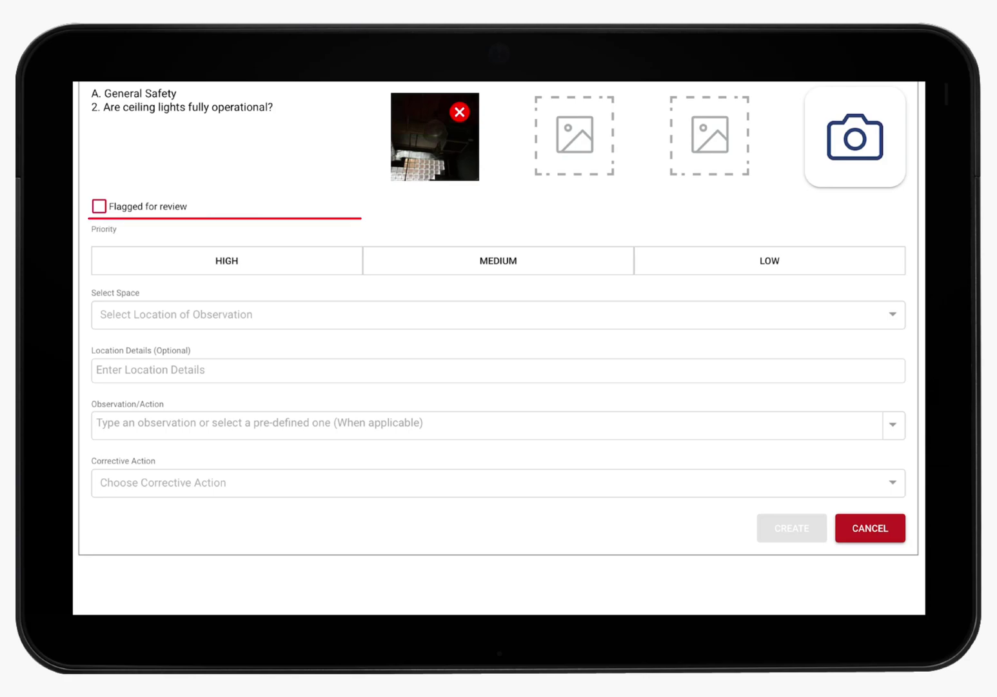
Set the observation priority to Medium and its space to 01-AA07
left_click(498, 260)
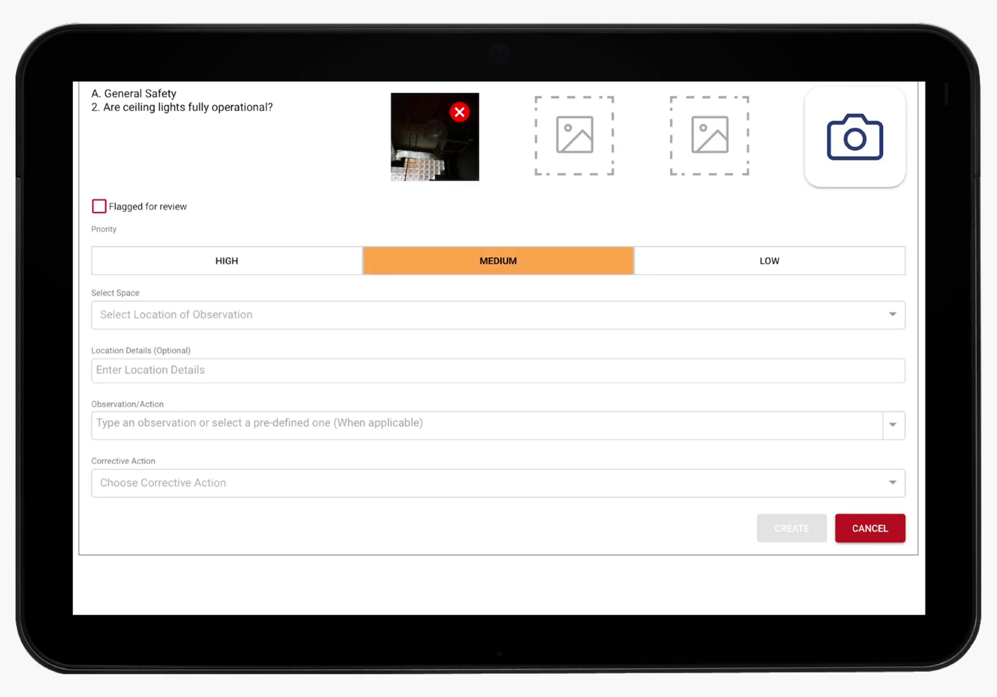
left_click(499, 314)
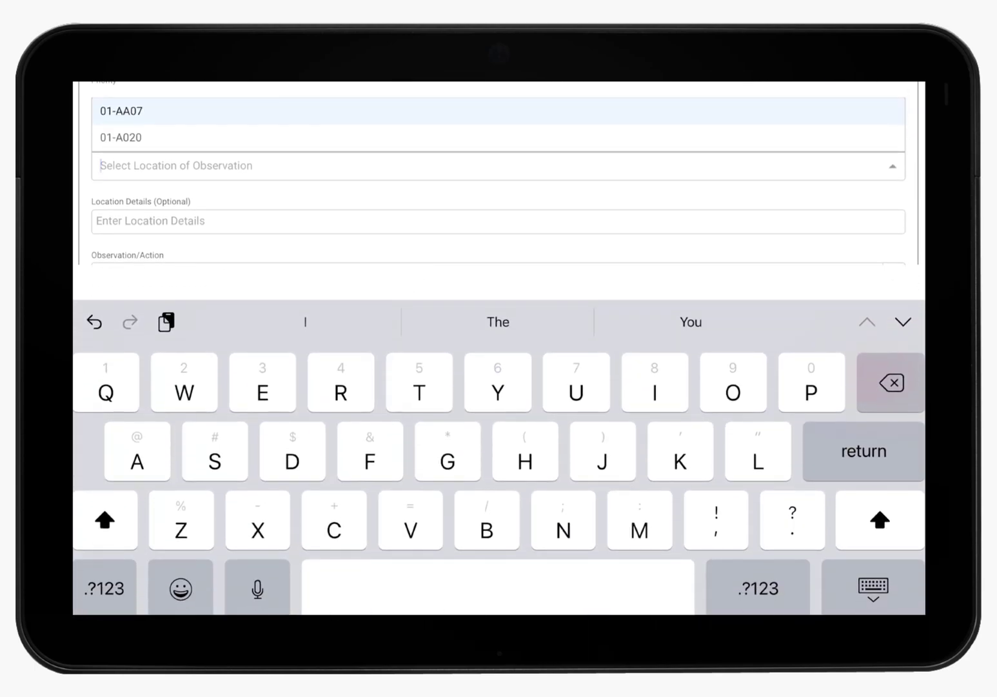
left_click(144, 111)
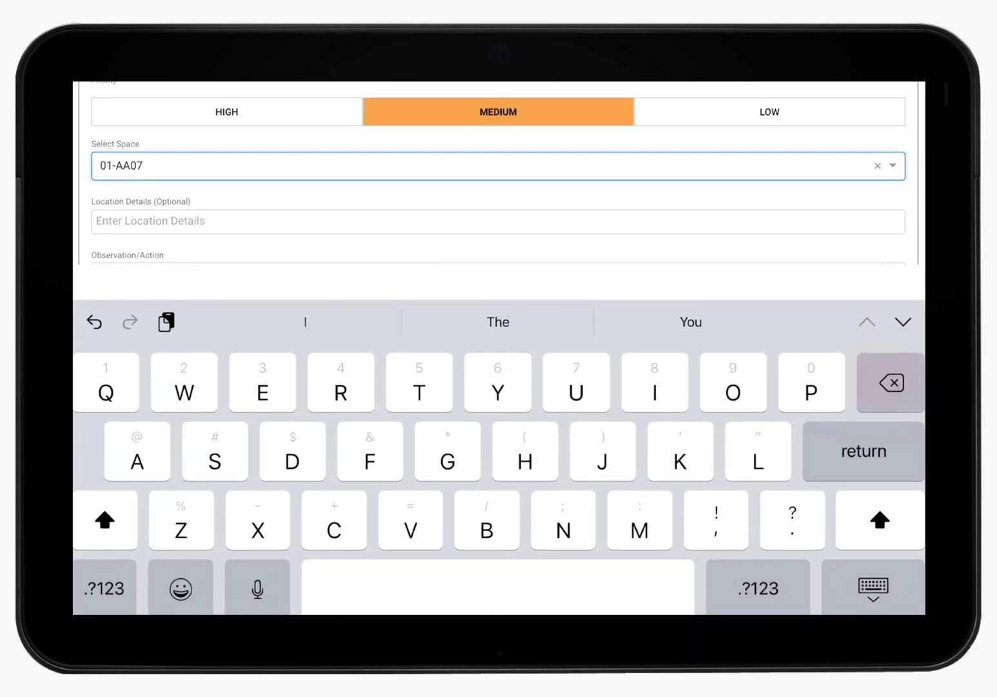
Enter location details 'Meeting Room on main floor' and observation text 'Lights are out'
left_click(498, 221)
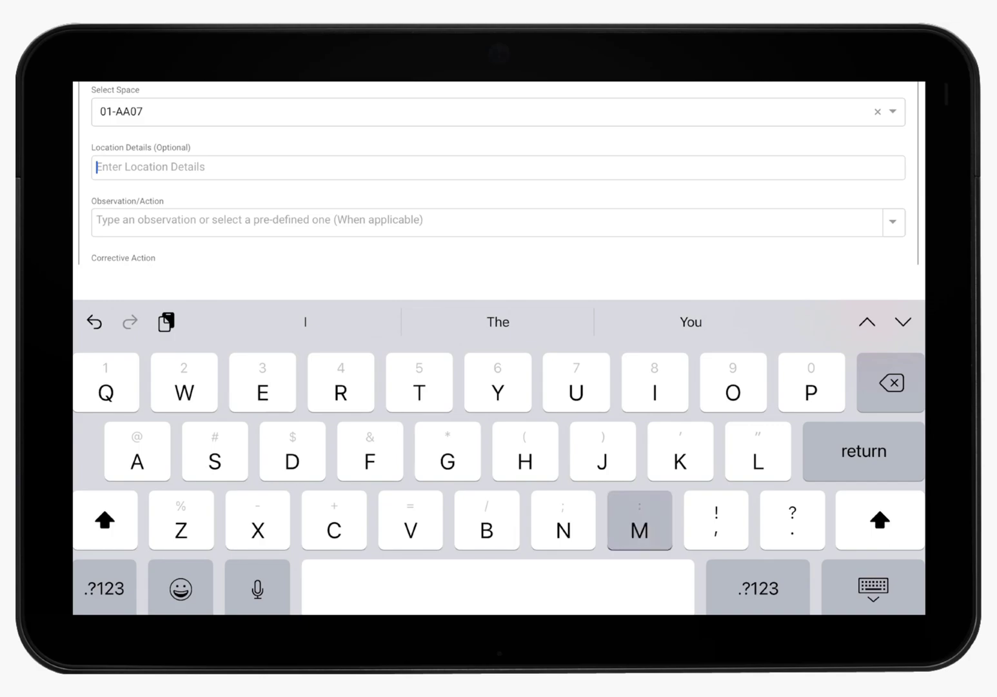
type("Meeting R")
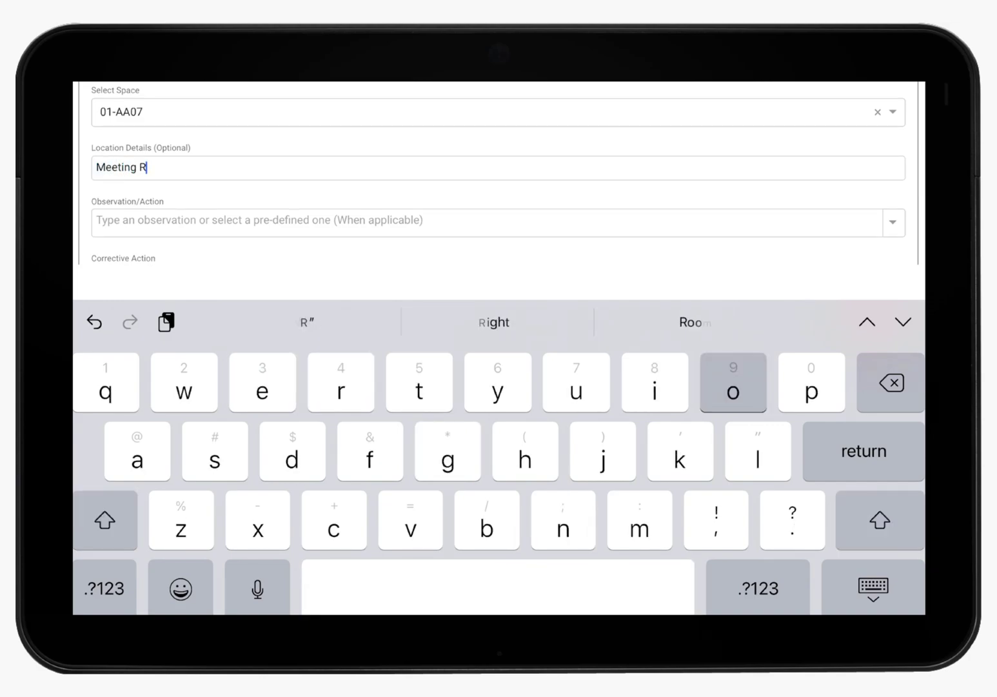
type("oom on ")
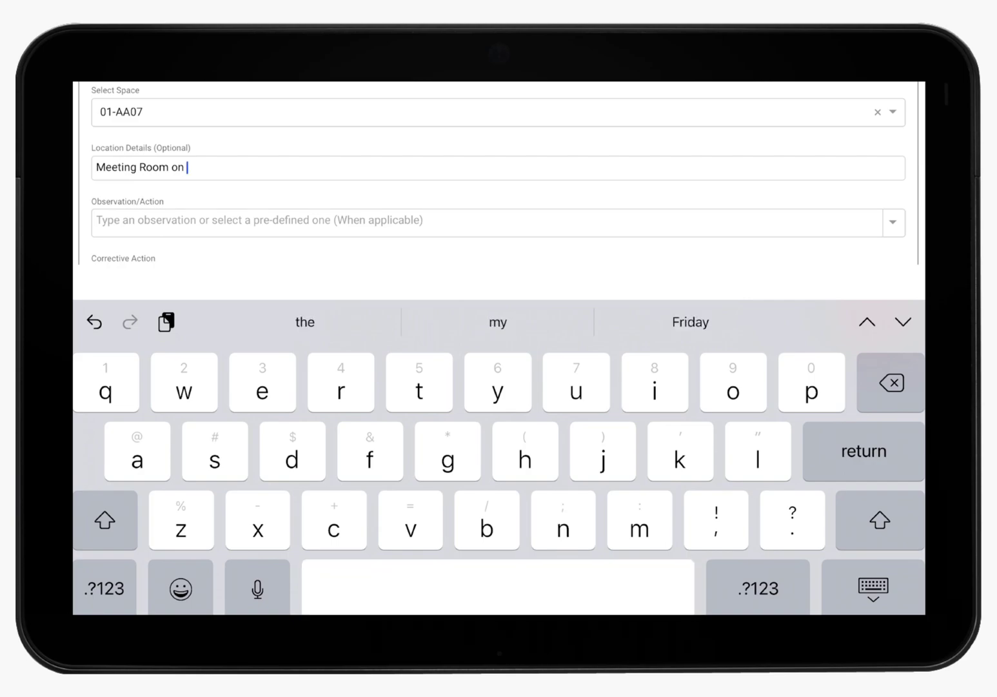
type("main floor")
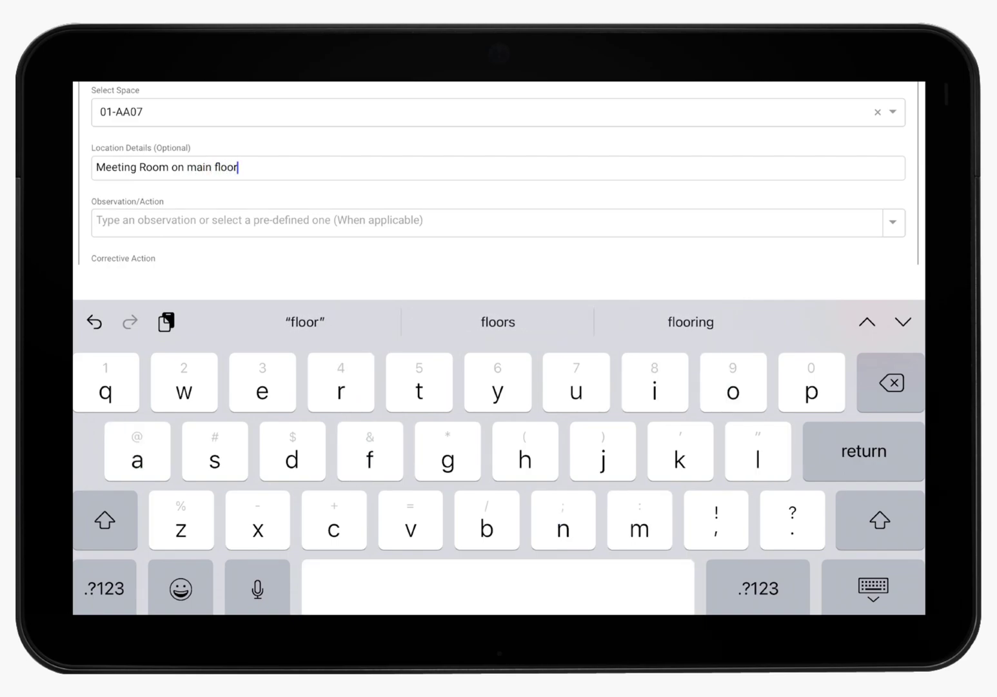
key("Tab")
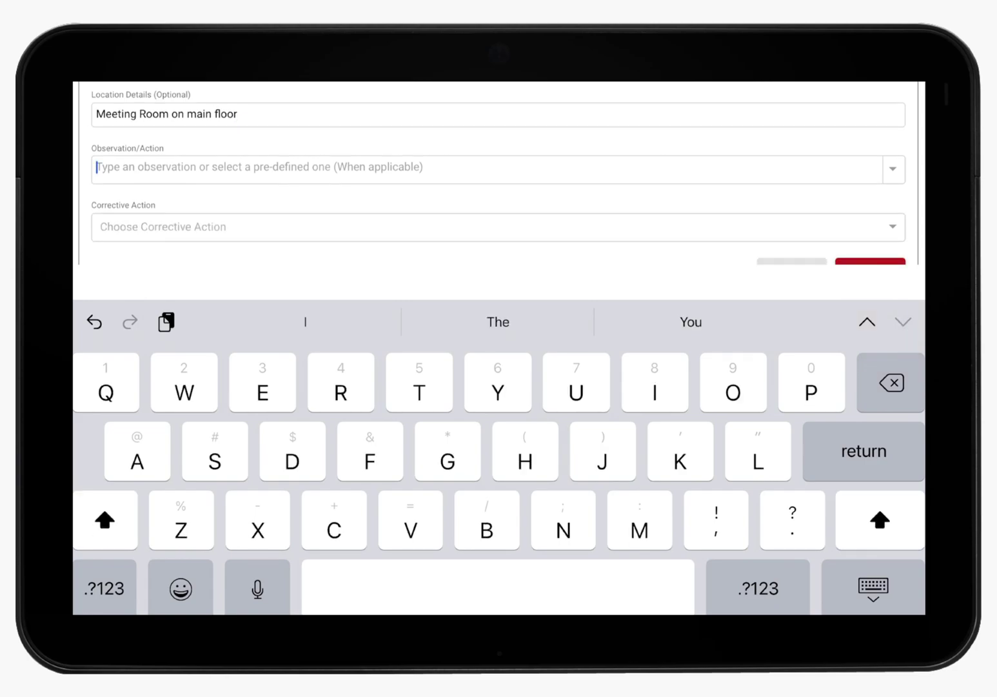
type("Lights a")
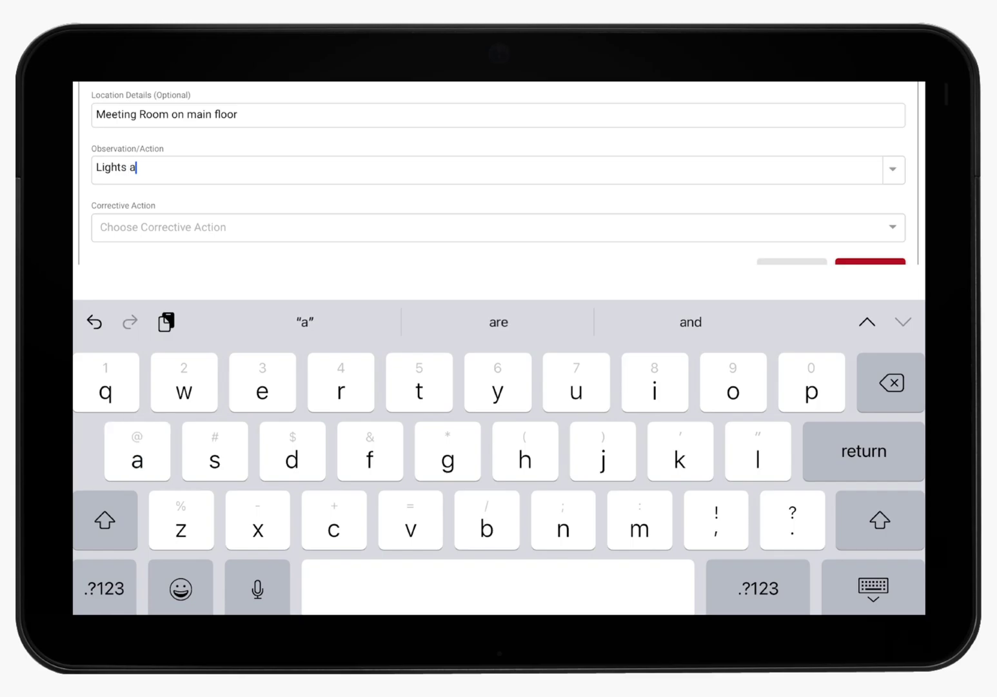
type("re ou")
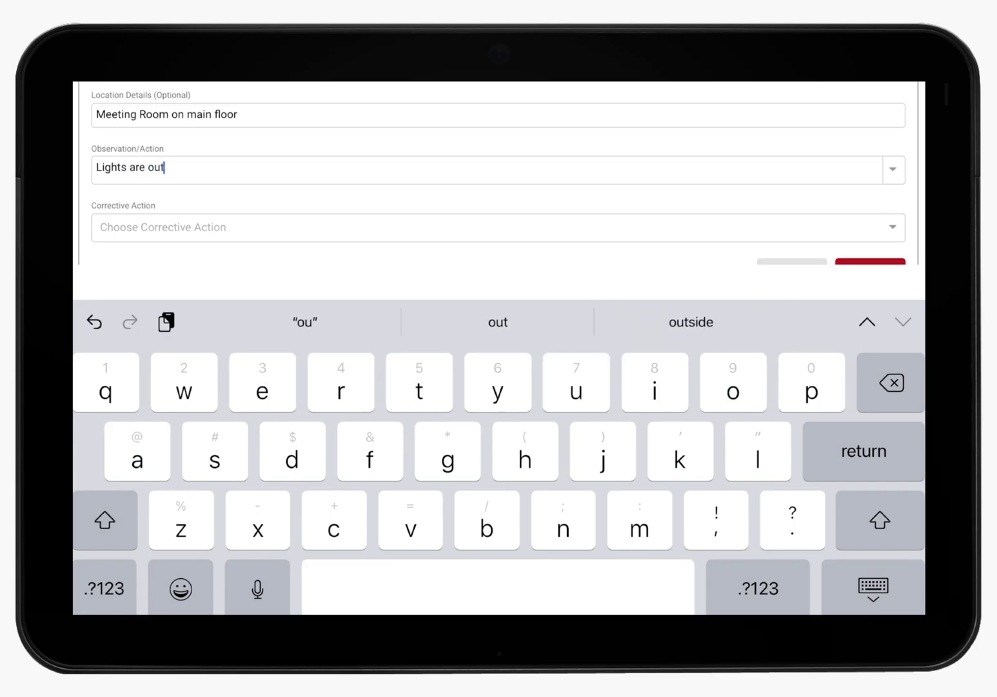
type("t")
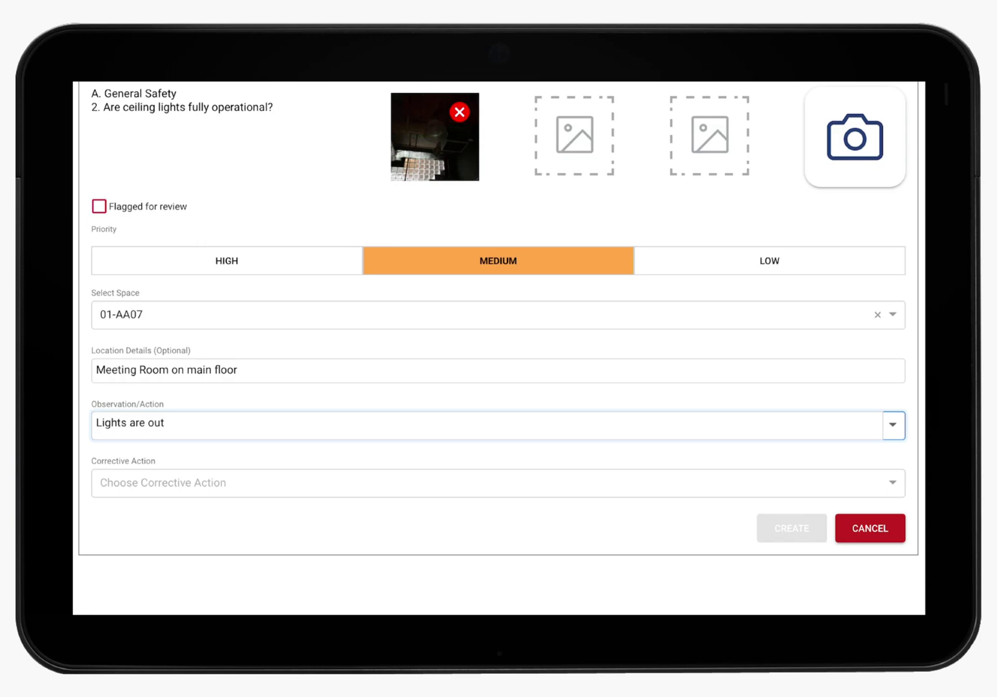
Create the observation with a Create Work Order action and Electrical & Lighting/Electrical Outlets Out request class
left_click(497, 482)
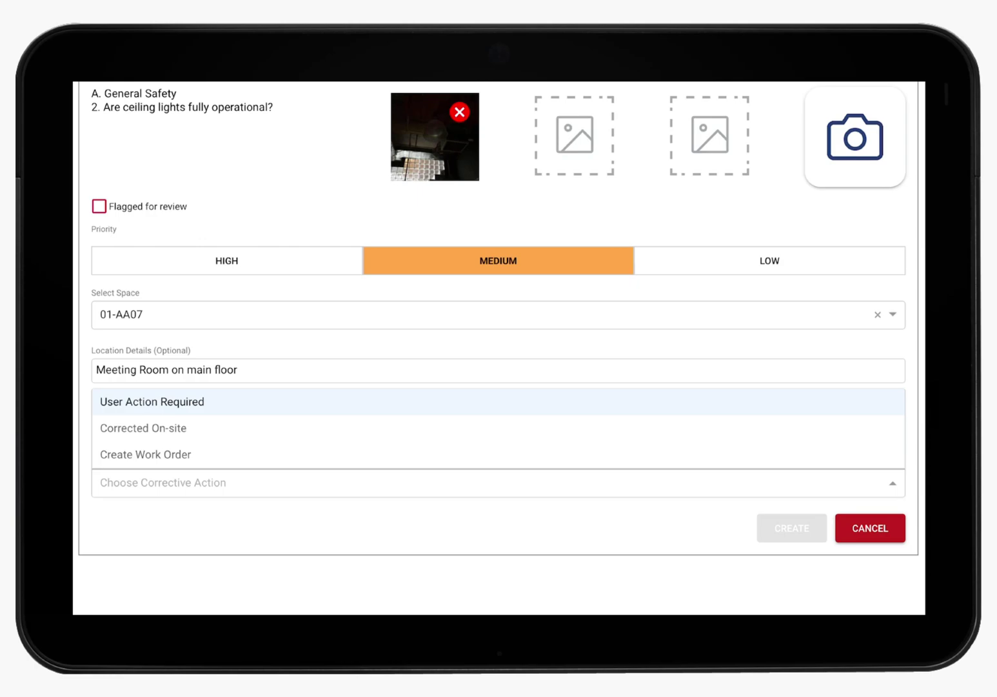
key("Down")
key("Down")
key("Return")
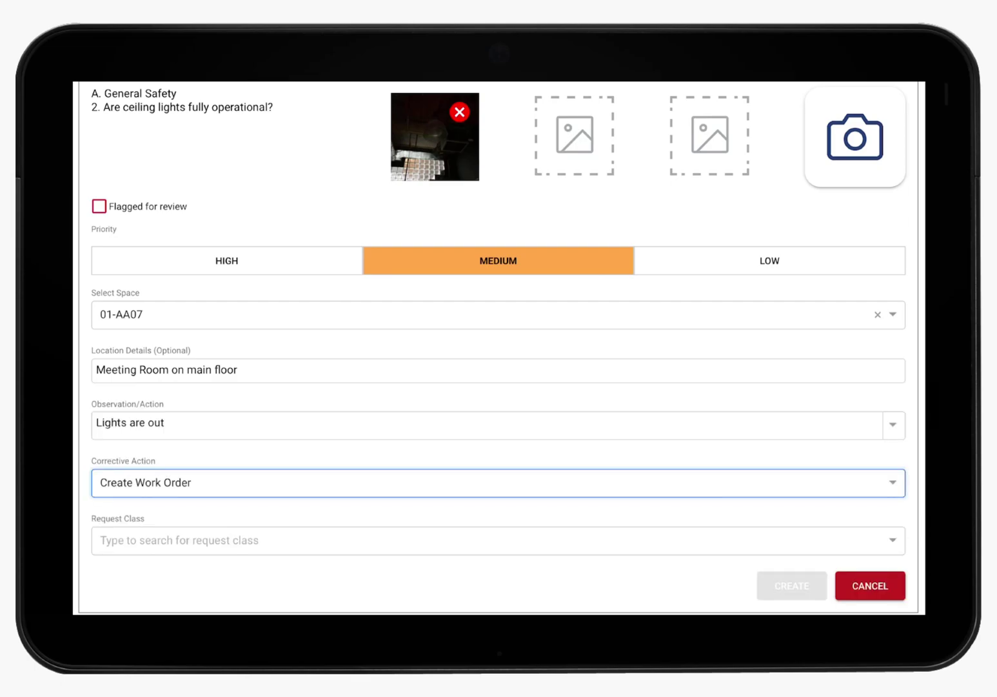
key("Tab")
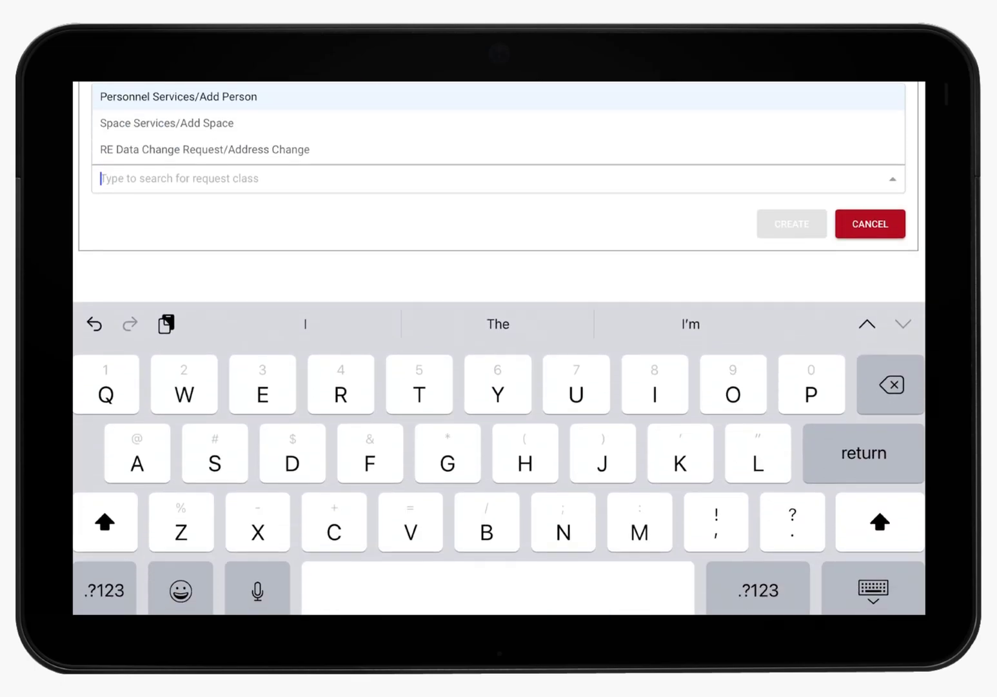
type("Elec")
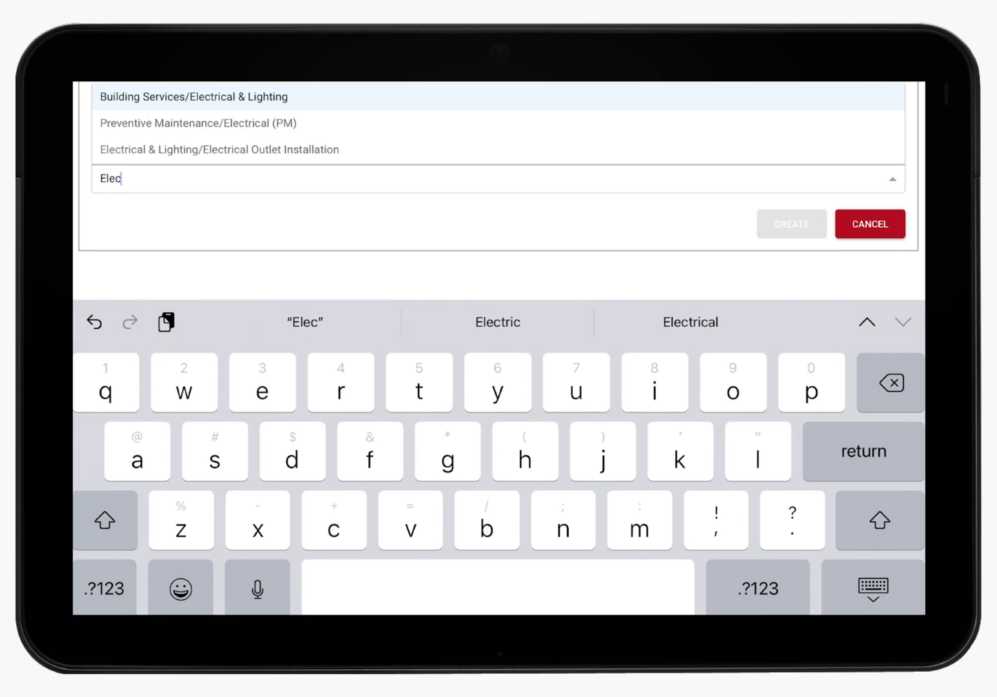
scroll(497, 123, "down", 1)
left_click(204, 133)
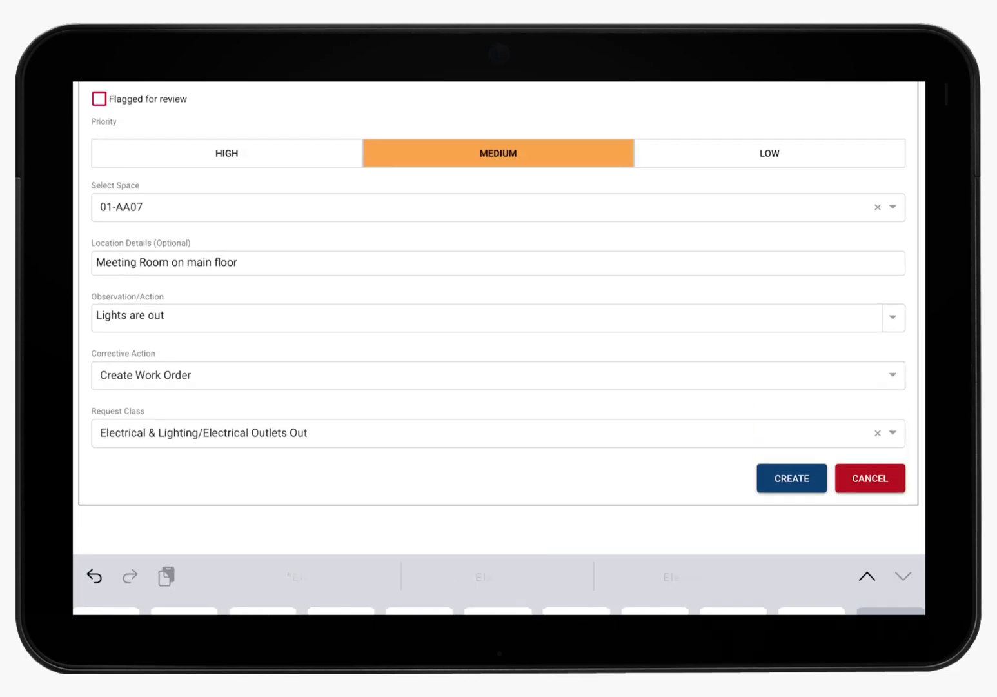
left_click(791, 585)
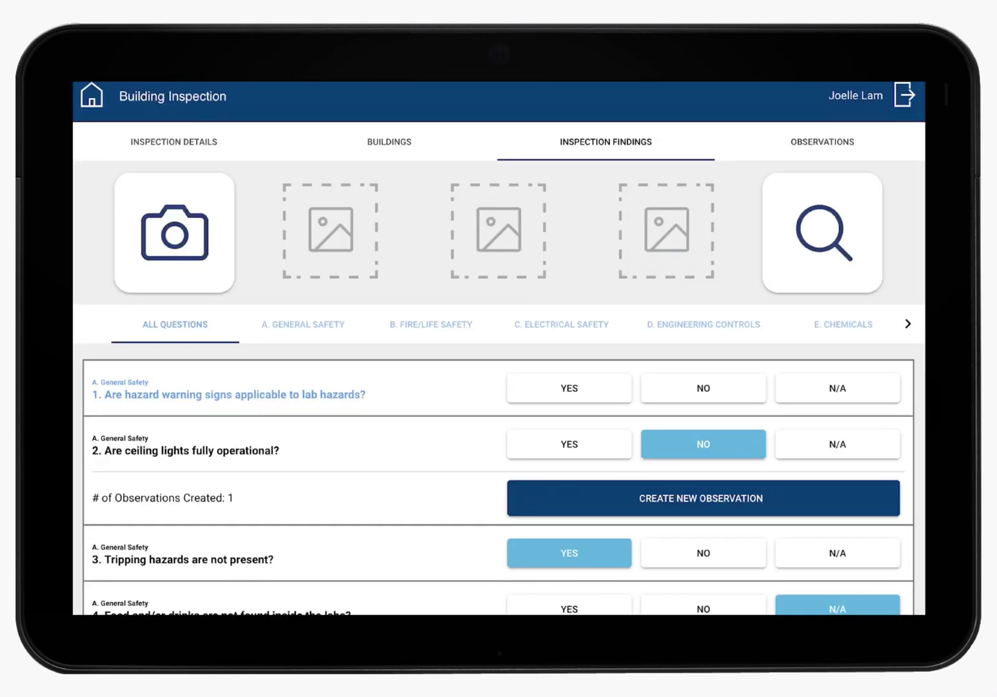
Show the Observations list containing the new ceiling-lights observation
left_click(823, 142)
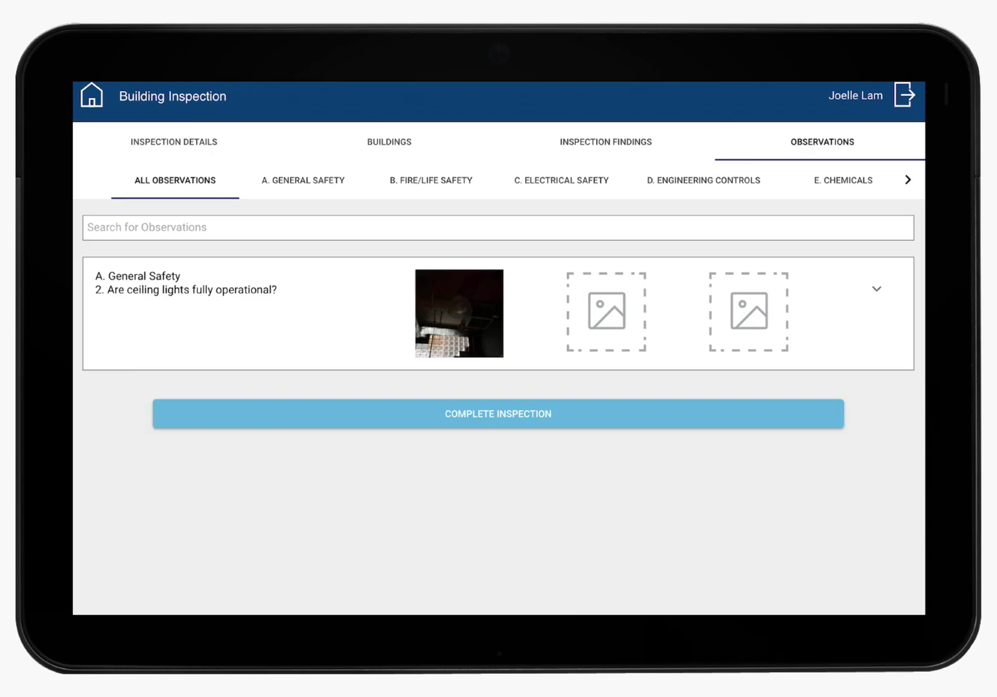
Begin completing the inspection via Complete Inspection
left_click(498, 414)
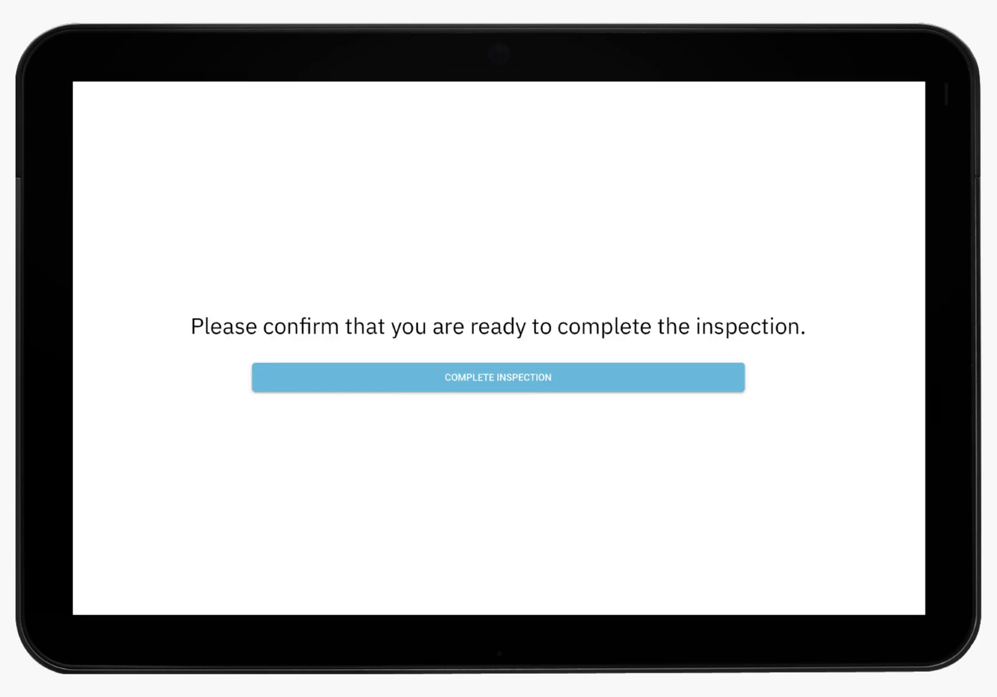